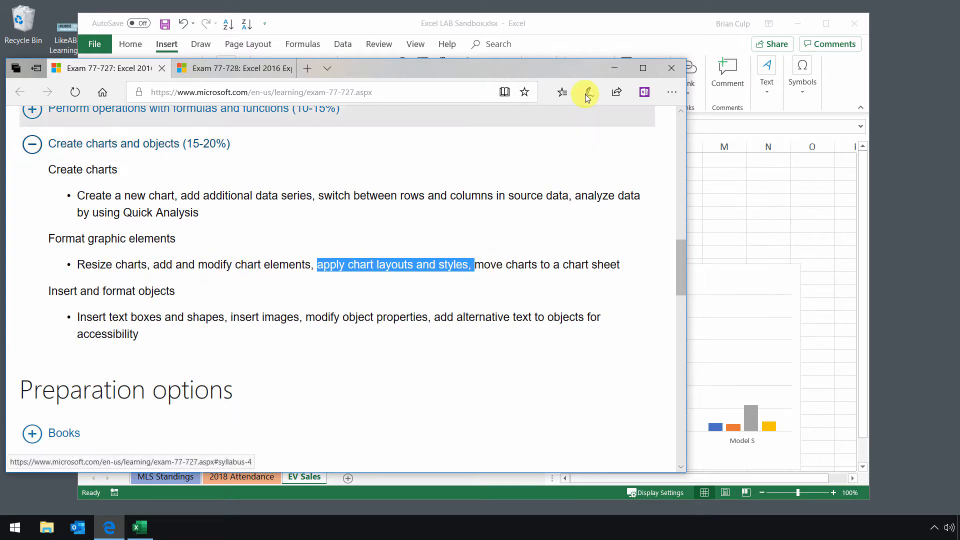
Switch from the Edge exam objectives page back to the Excel workbook with the EV Sales charts
{"action": "left_click", "coordinate": [599, 30]}
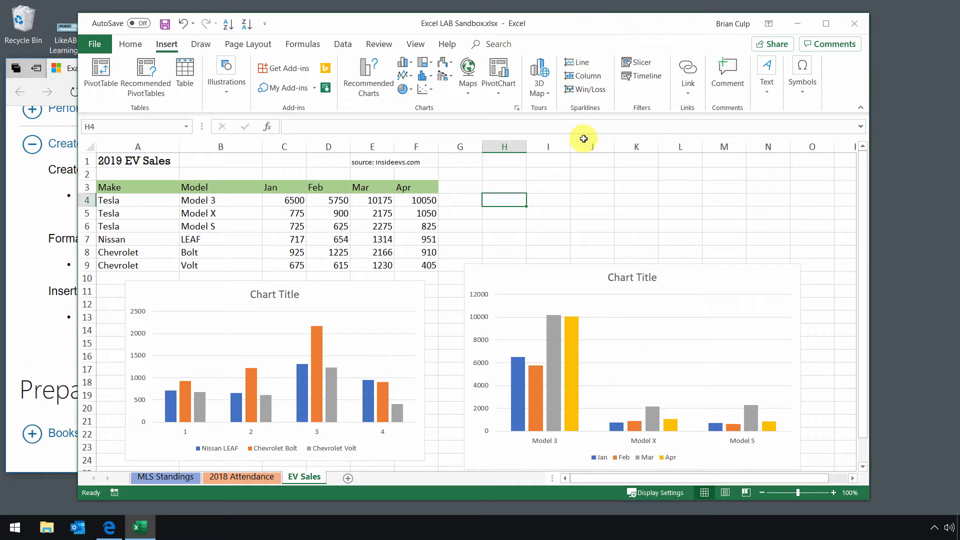
Drag the Model 3/X/S column chart up beside the EV sales table and show Chart Design
{"action": "left_click_drag", "start_coordinate": [580, 25], "coordinate": [621, 28]}
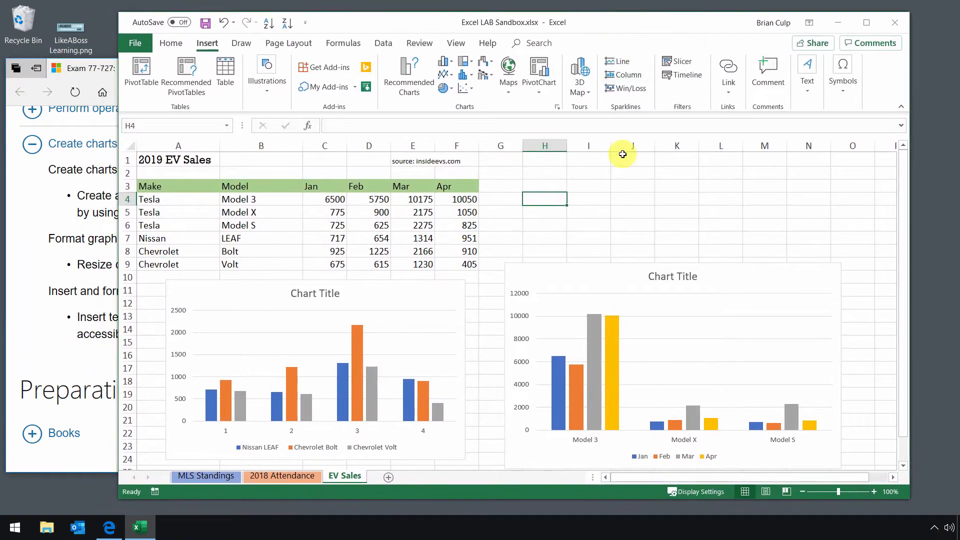
{"action": "left_click", "coordinate": [582, 273]}
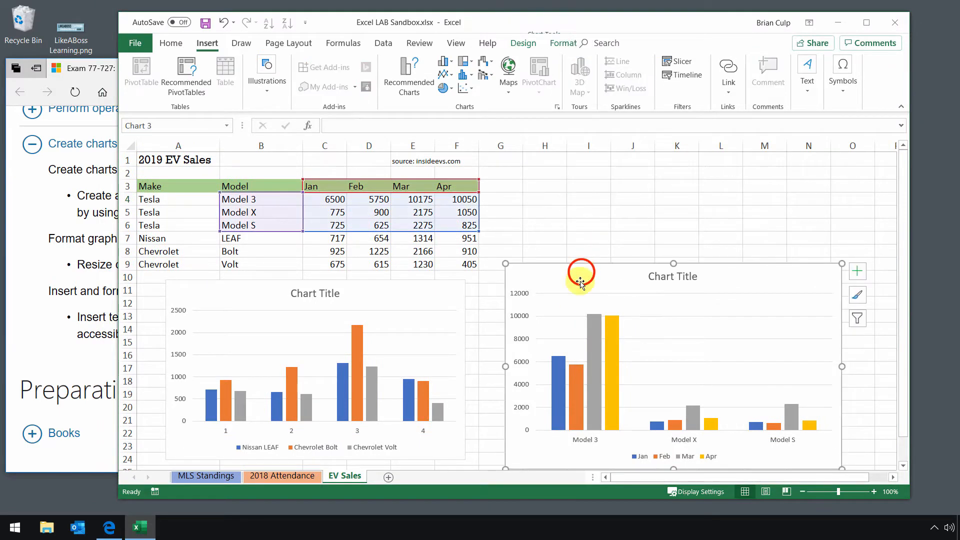
{"action": "left_click_drag", "start_coordinate": [565, 283], "coordinate": [568, 197]}
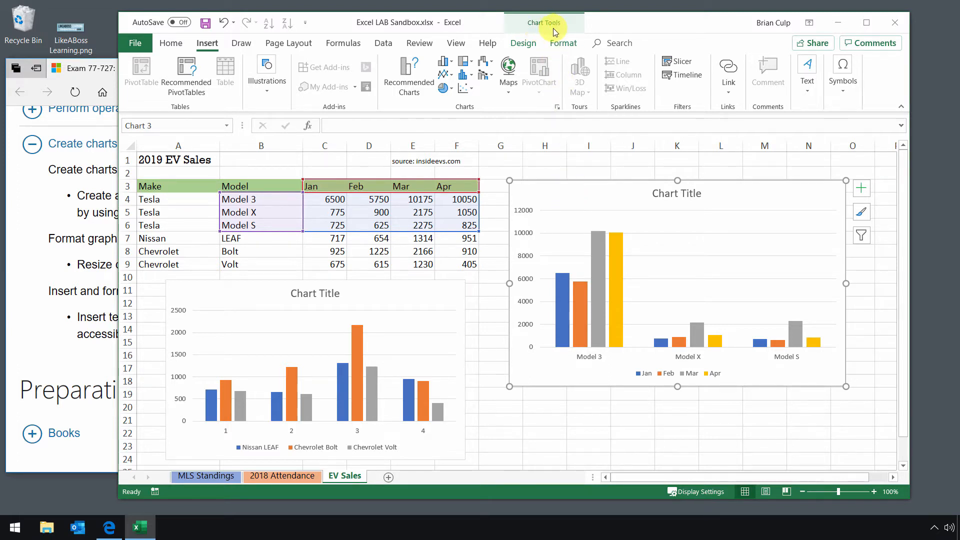
{"action": "left_click", "coordinate": [529, 48]}
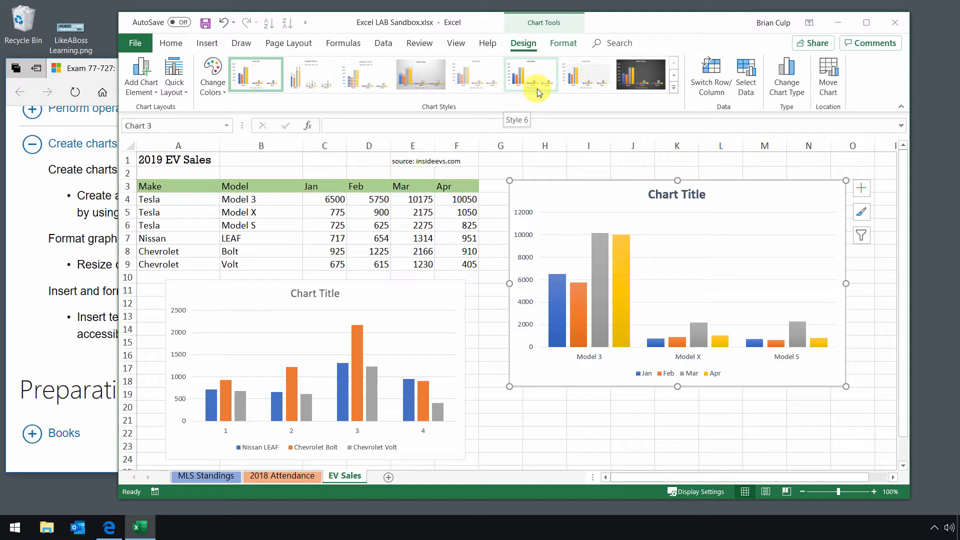
Change the Tesla Model 3/X/S column chart to the Area > Stacked Area type
{"action": "left_click", "coordinate": [795, 97]}
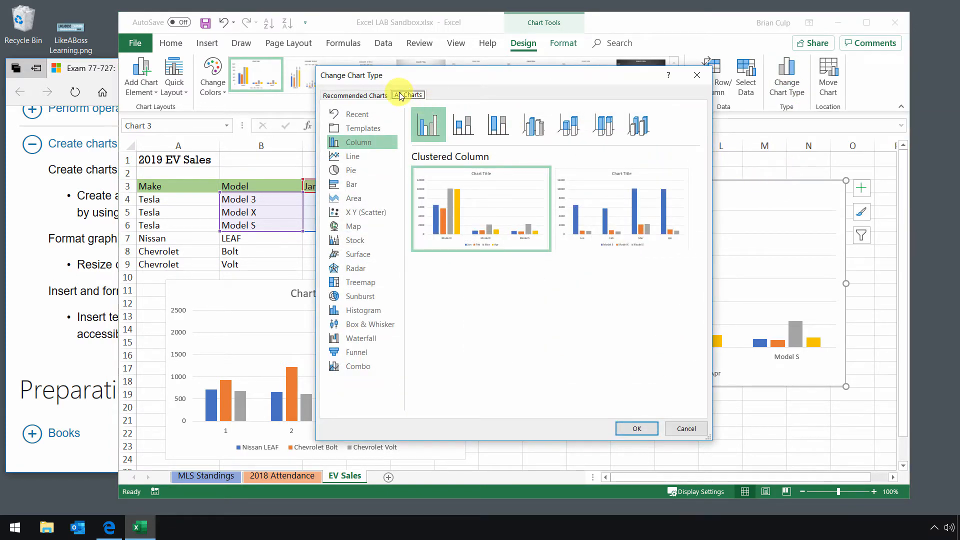
{"action": "left_click", "coordinate": [365, 157]}
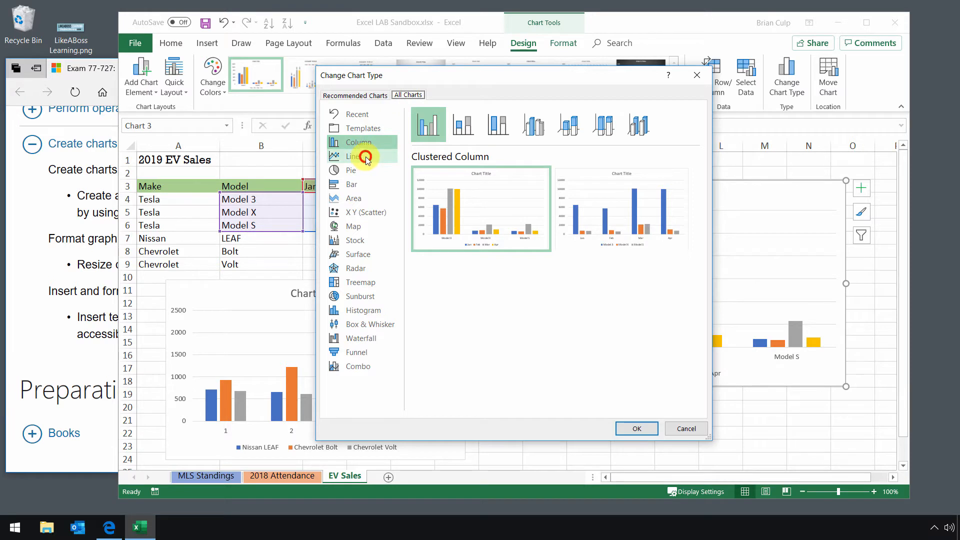
{"action": "left_click", "coordinate": [349, 199]}
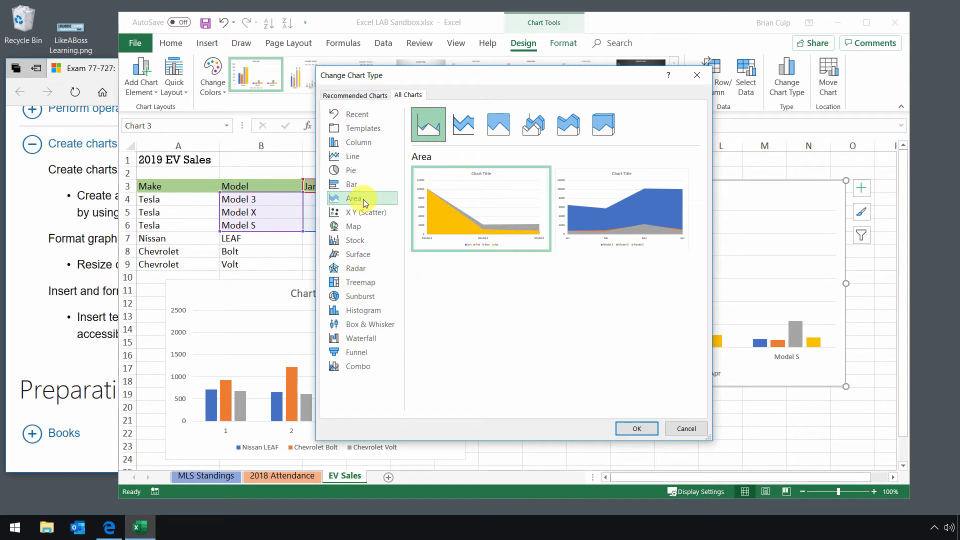
{"action": "left_click", "coordinate": [470, 128]}
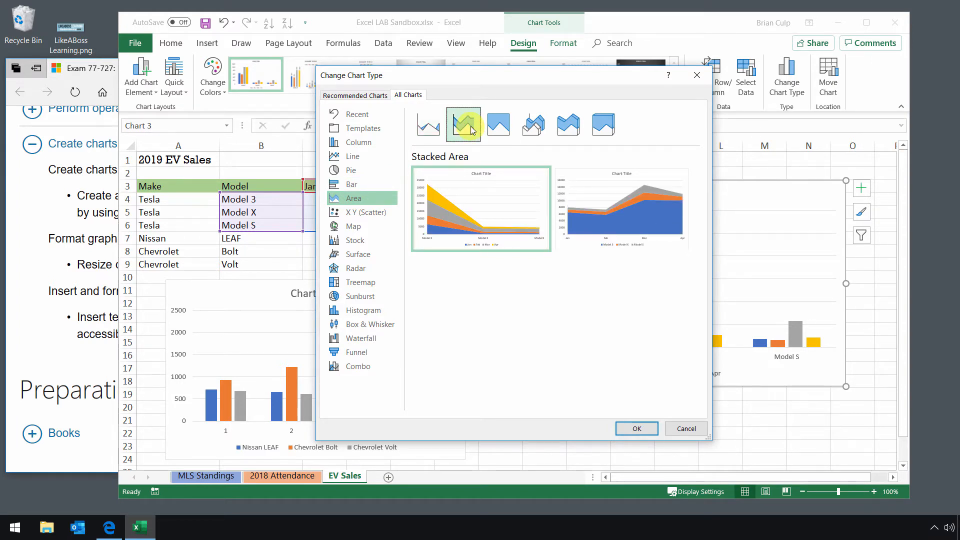
{"action": "left_click", "coordinate": [636, 428]}
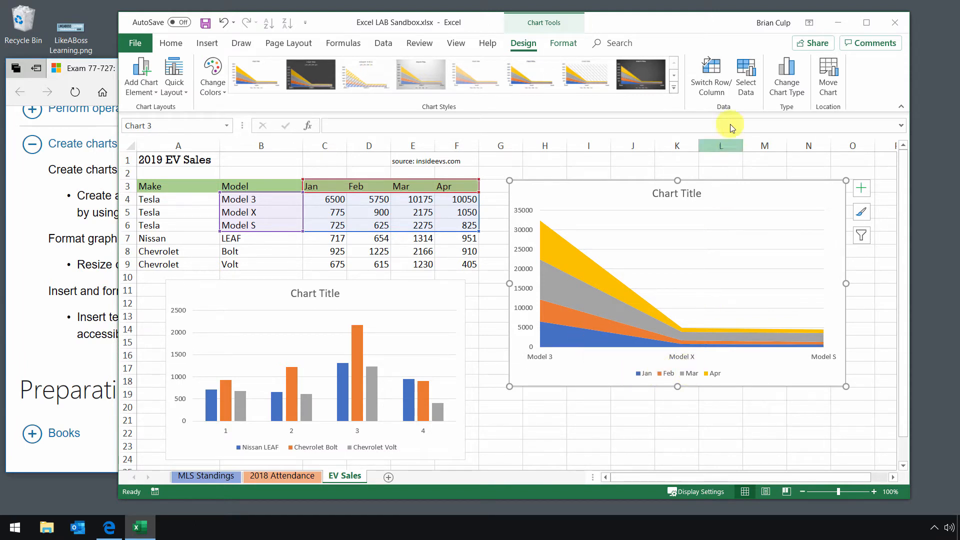
Switch rows and columns so months form the axis, and retitle the chart 'Tesla YTD'
{"action": "left_click", "coordinate": [721, 83]}
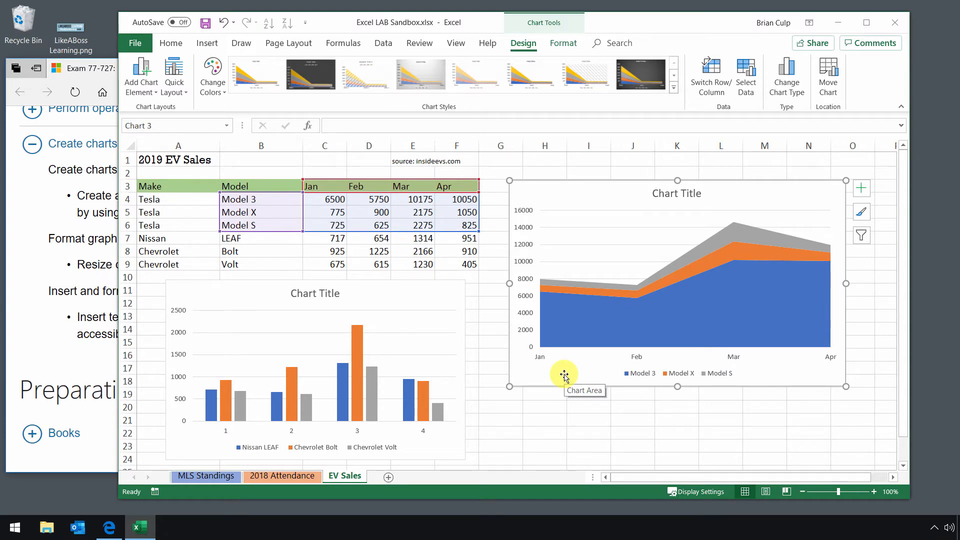
{"action": "left_click", "coordinate": [655, 193]}
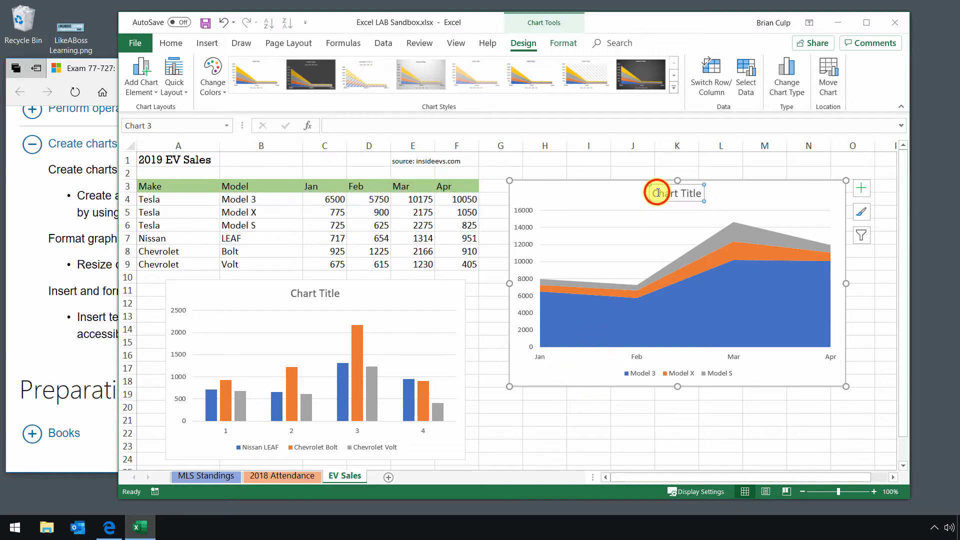
{"action": "double_click", "coordinate": [658, 193]}
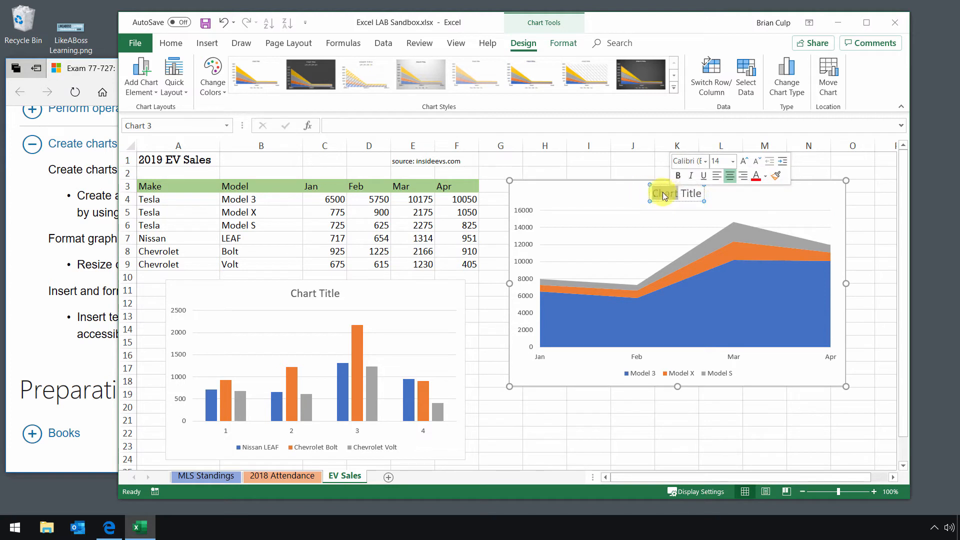
{"action": "left_click", "coordinate": [600, 197]}
{"action": "left_click", "coordinate": [665, 196]}
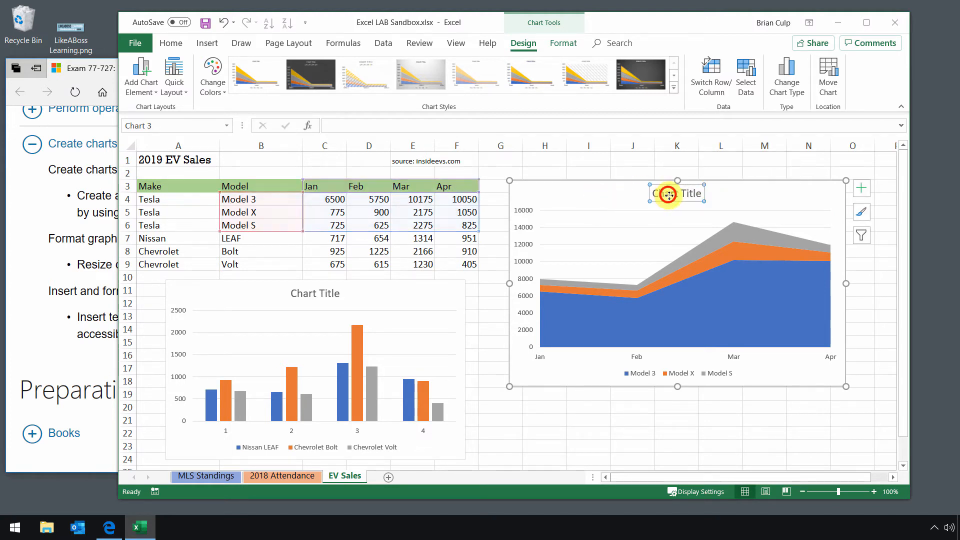
{"action": "left_click", "coordinate": [393, 126]}
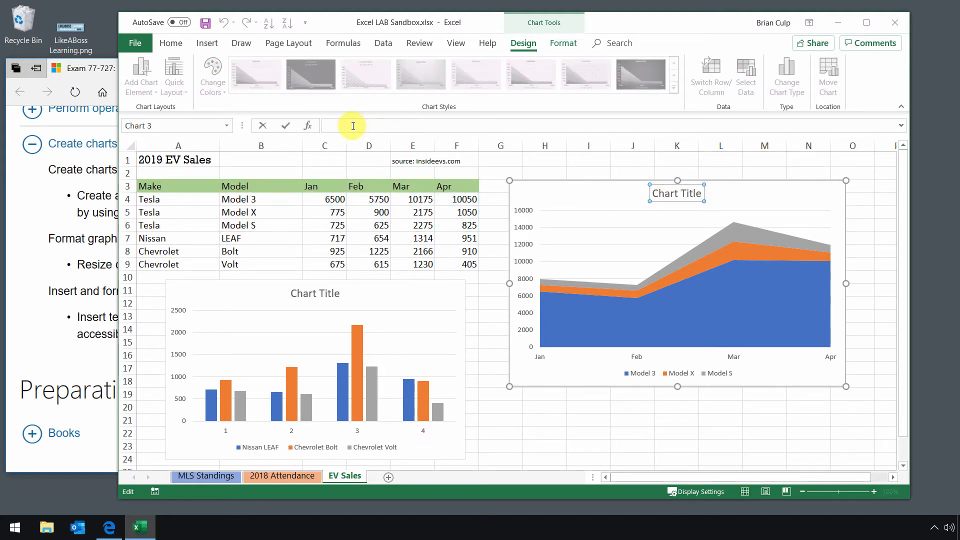
{"action": "type", "text": "Tesla YTD"}
{"action": "key", "text": "Return"}
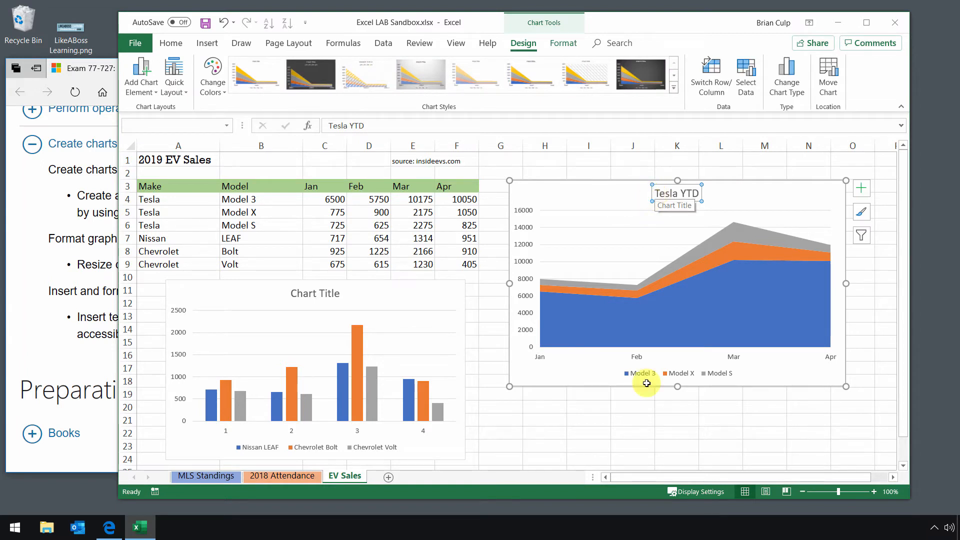
Apply Colorful Palette 2's blue and grey shades to the Tesla YTD chart, then preview quick layouts
{"action": "left_click", "coordinate": [216, 94]}
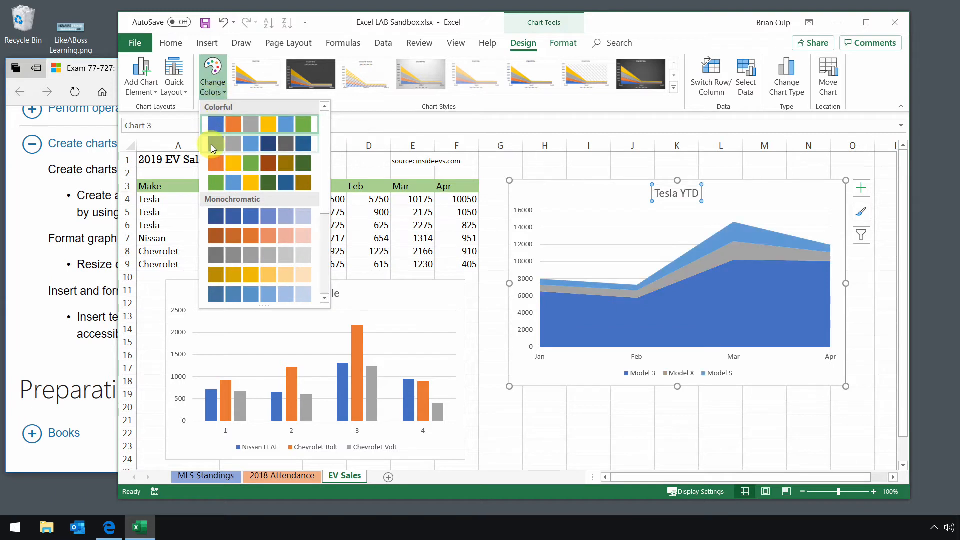
{"action": "left_click", "coordinate": [211, 145]}
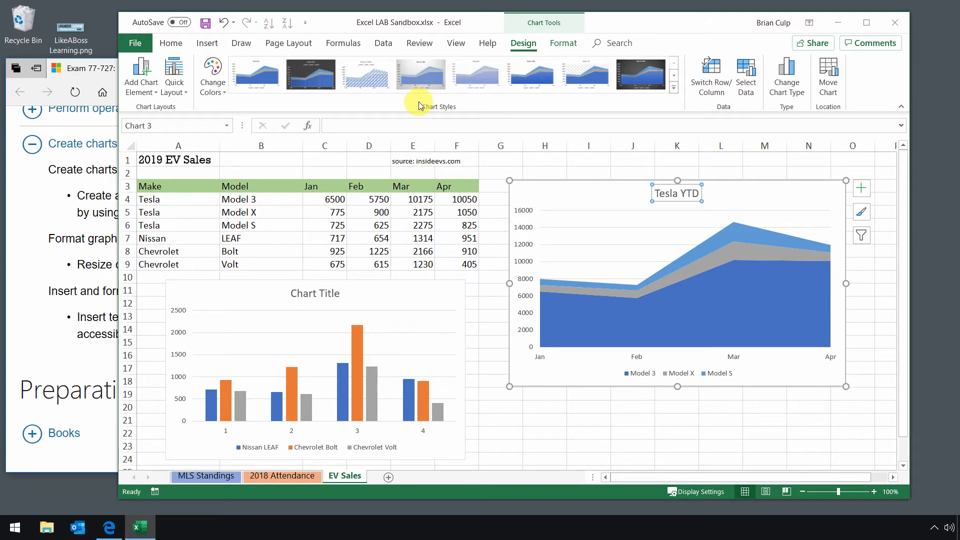
{"action": "left_click", "coordinate": [186, 94]}
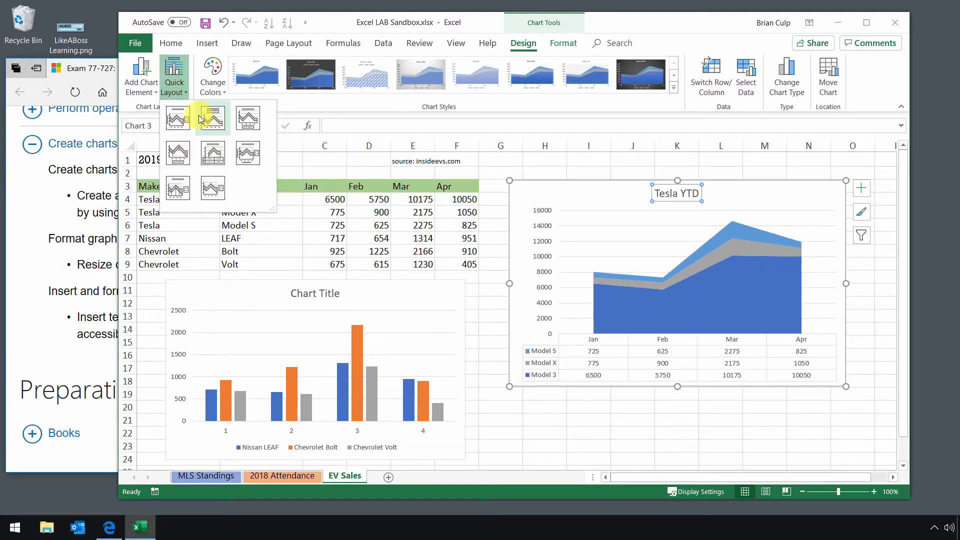
Apply Quick Layout 1 with axis title and right legend, then reach Add Chart Element > Axis Titles
{"action": "left_click", "coordinate": [217, 159]}
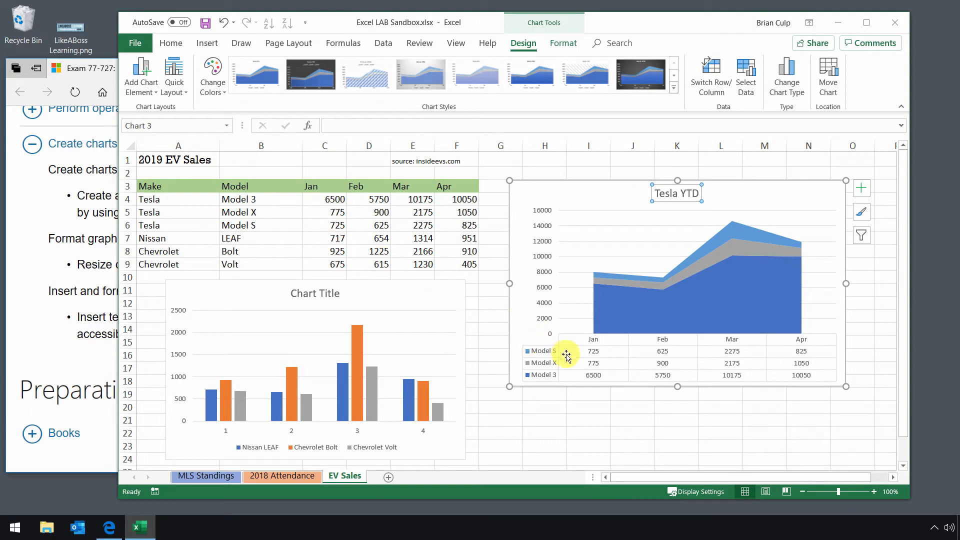
{"action": "left_click", "coordinate": [184, 92]}
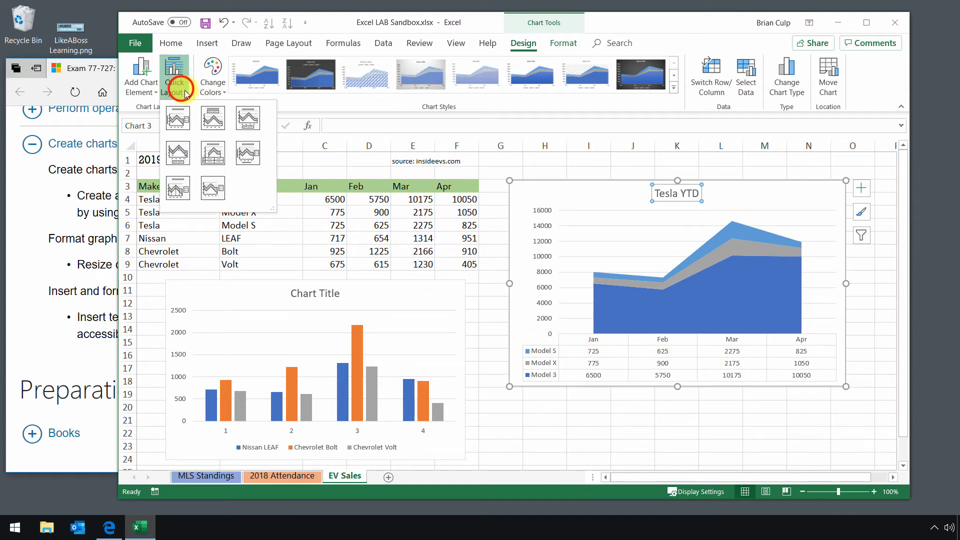
{"action": "left_click", "coordinate": [186, 119]}
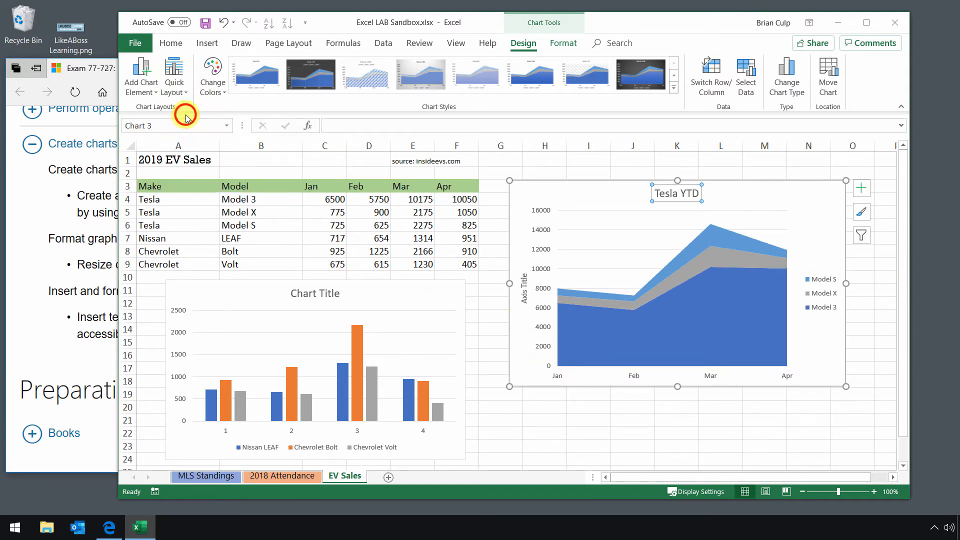
{"action": "left_click", "coordinate": [155, 95]}
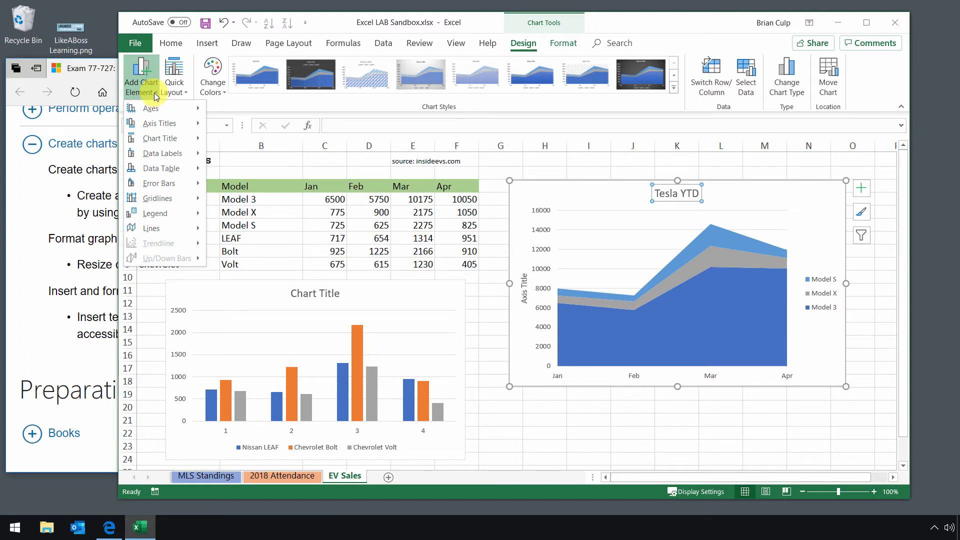
{"action": "mouse_move", "coordinate": [131, 124]}
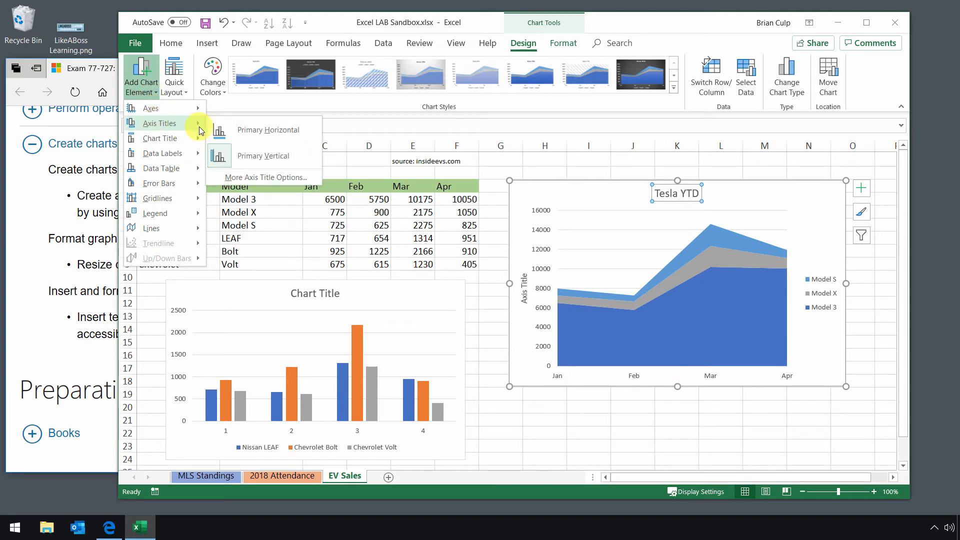
Add a primary horizontal axis title reading 'Month'
{"action": "left_click", "coordinate": [232, 125]}
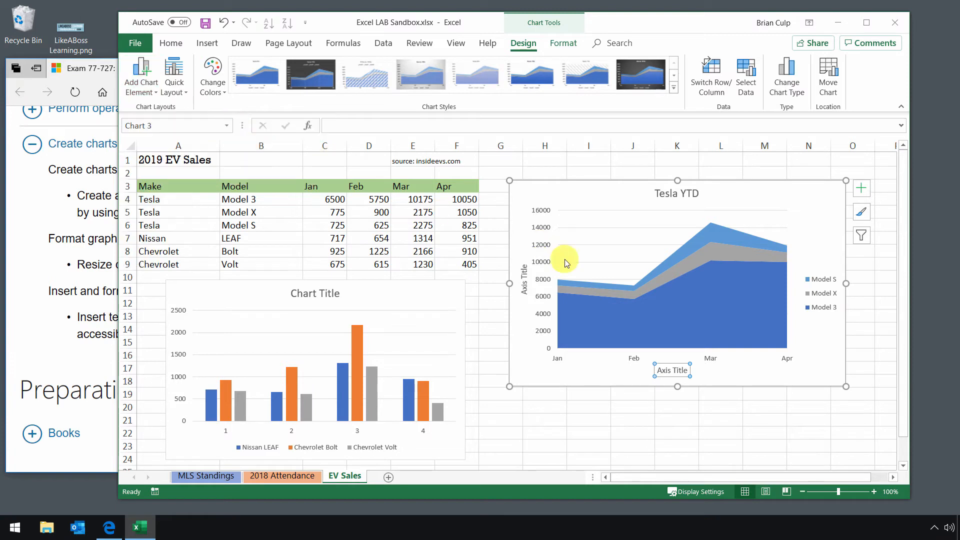
{"action": "left_click", "coordinate": [383, 125]}
{"action": "type", "text": "Month"}
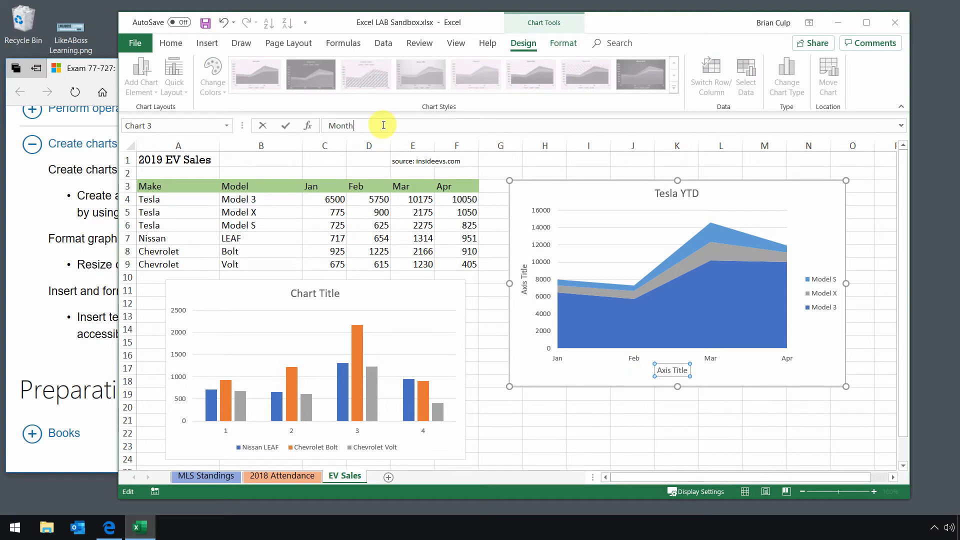
{"action": "key", "text": "Return"}
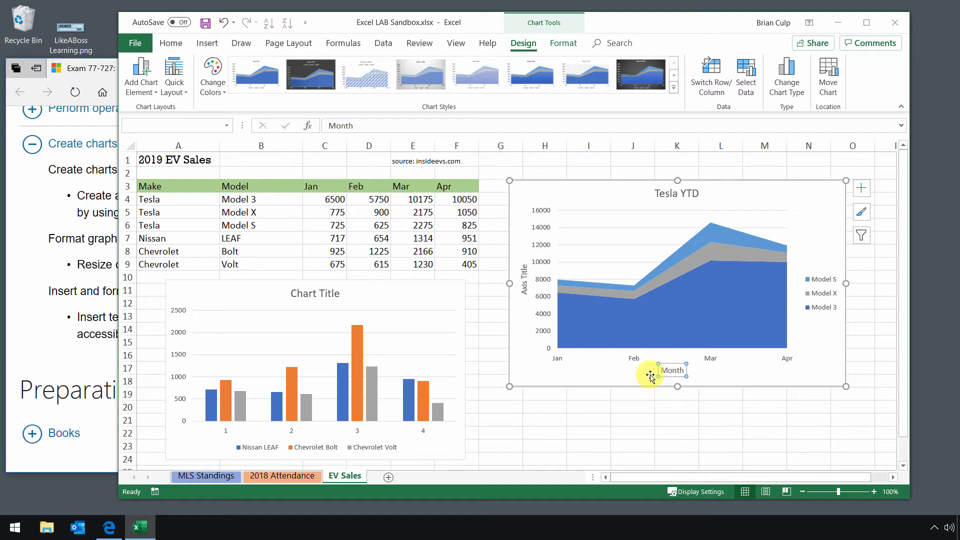
Replace the Tesla YTD heading with a default Above Chart title, briefly checking the exam page
{"action": "left_click", "coordinate": [522, 280]}
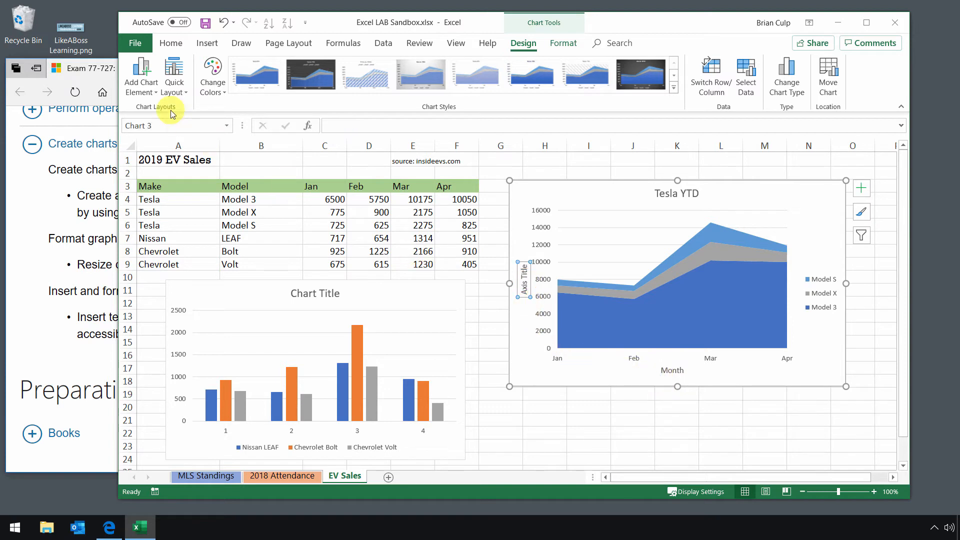
{"action": "left_click", "coordinate": [146, 89]}
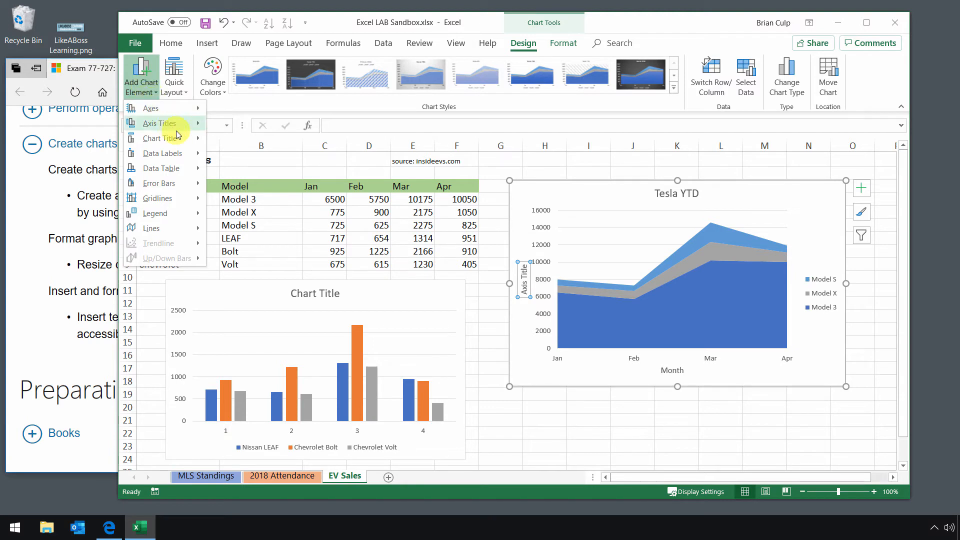
{"action": "mouse_move", "coordinate": [193, 138]}
{"action": "left_click", "coordinate": [227, 145]}
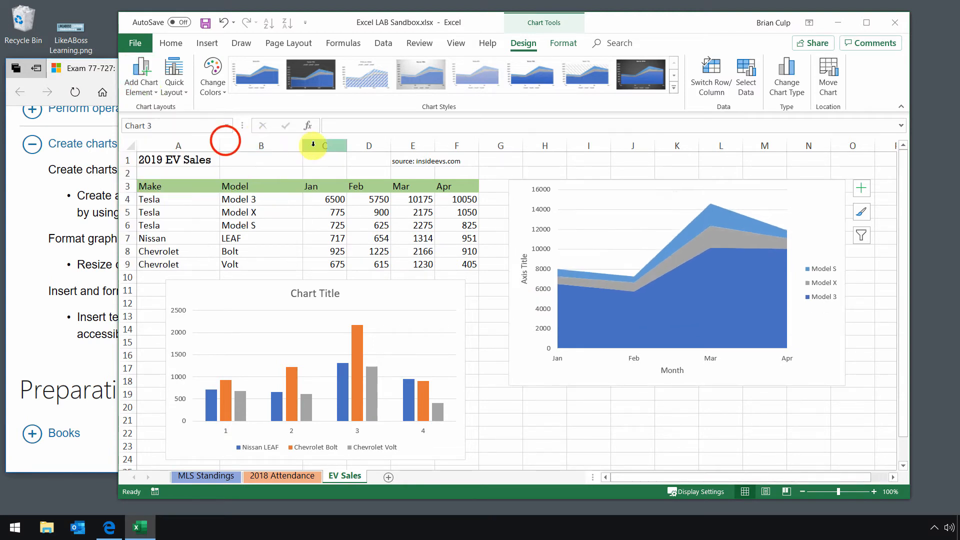
{"action": "left_click", "coordinate": [141, 88]}
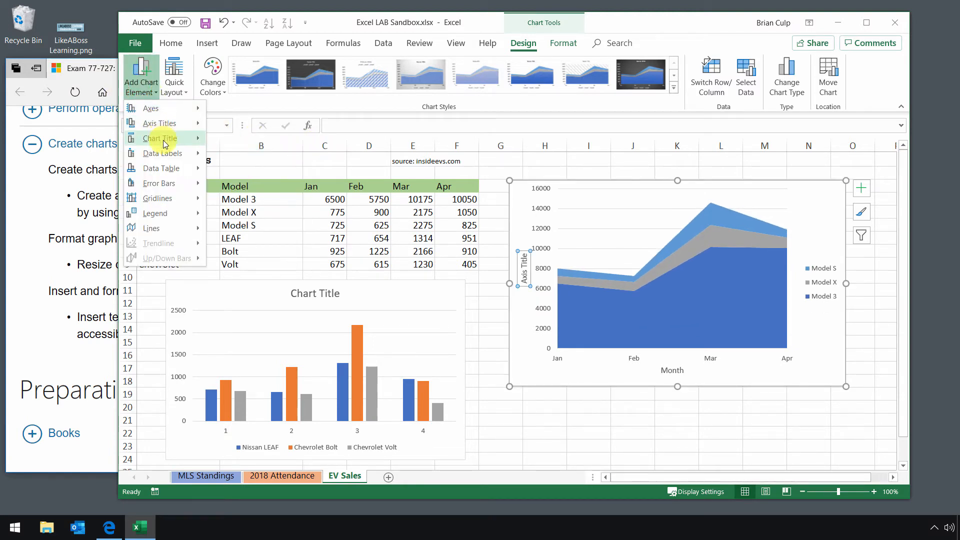
{"action": "mouse_move", "coordinate": [165, 150]}
{"action": "left_click", "coordinate": [245, 171]}
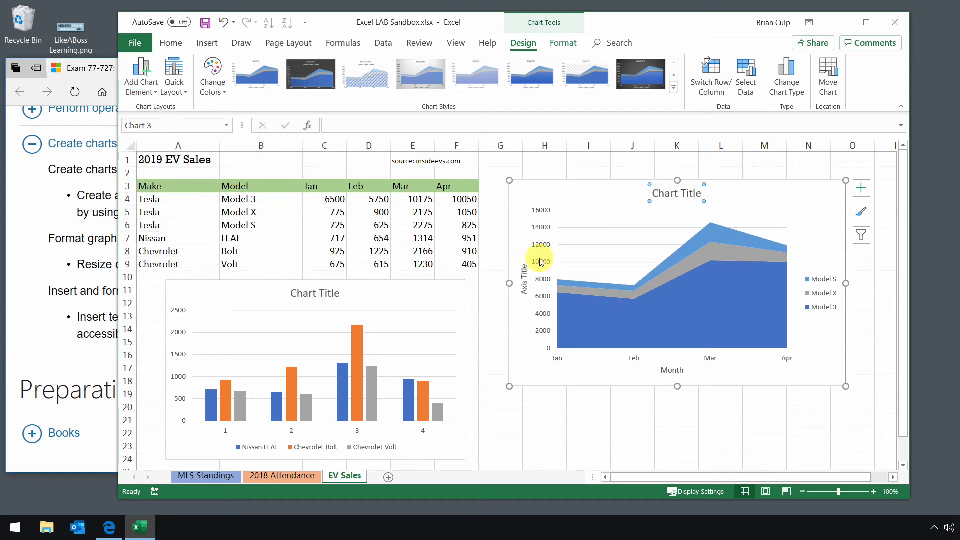
{"action": "left_click", "coordinate": [153, 95]}
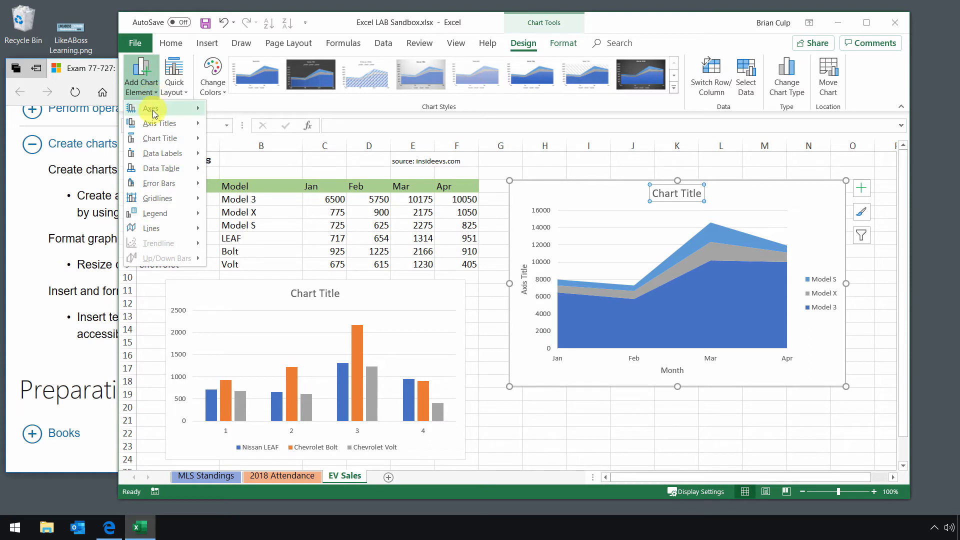
{"action": "mouse_move", "coordinate": [156, 139]}
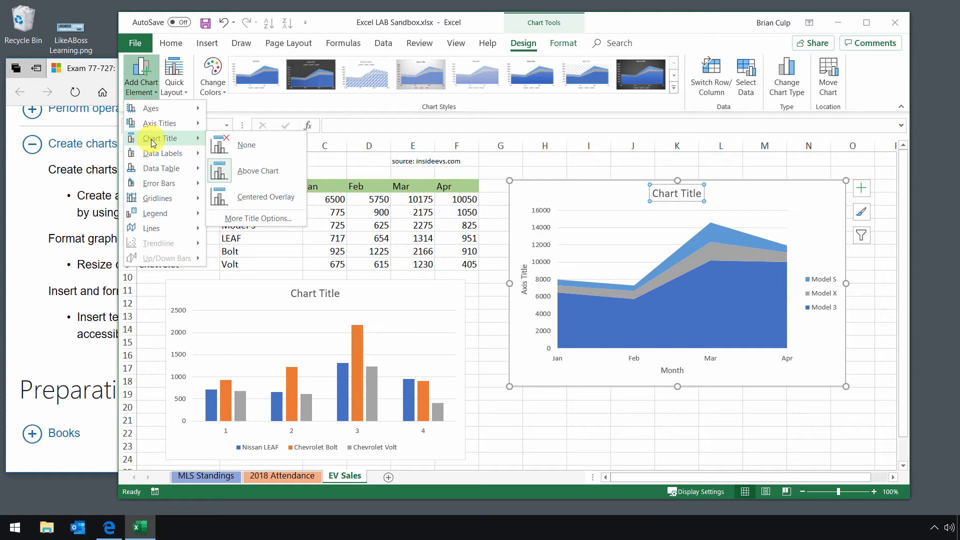
{"action": "left_click", "coordinate": [93, 200]}
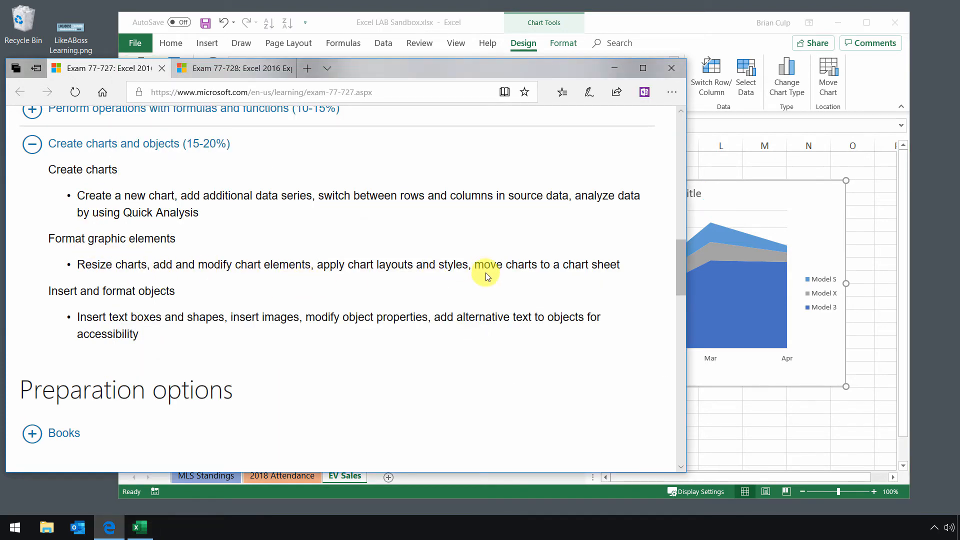
{"action": "left_click", "coordinate": [677, 24]}
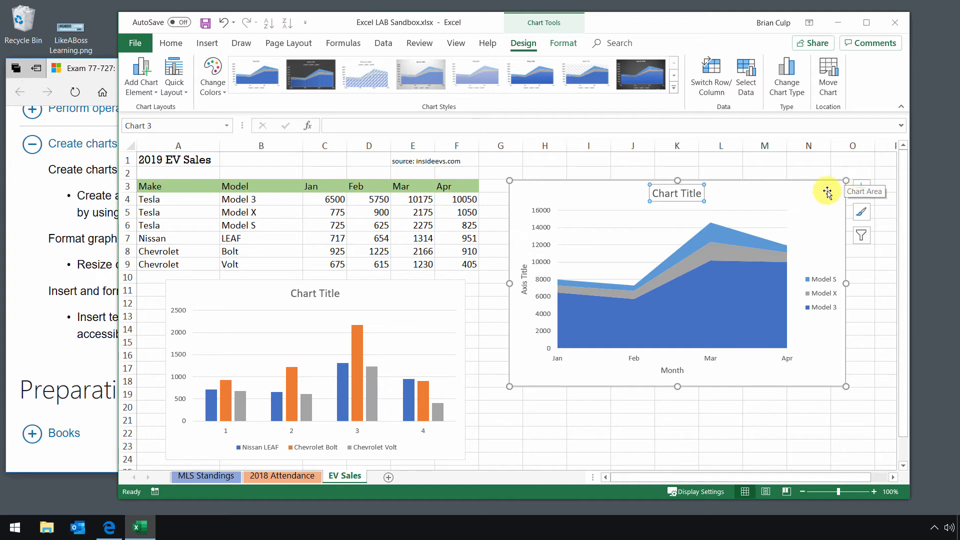
Shrink the Tesla area chart, shift it higher on the sheet, and bring up Move Chart
{"action": "left_click_drag", "start_coordinate": [845, 180], "coordinate": [756, 228]}
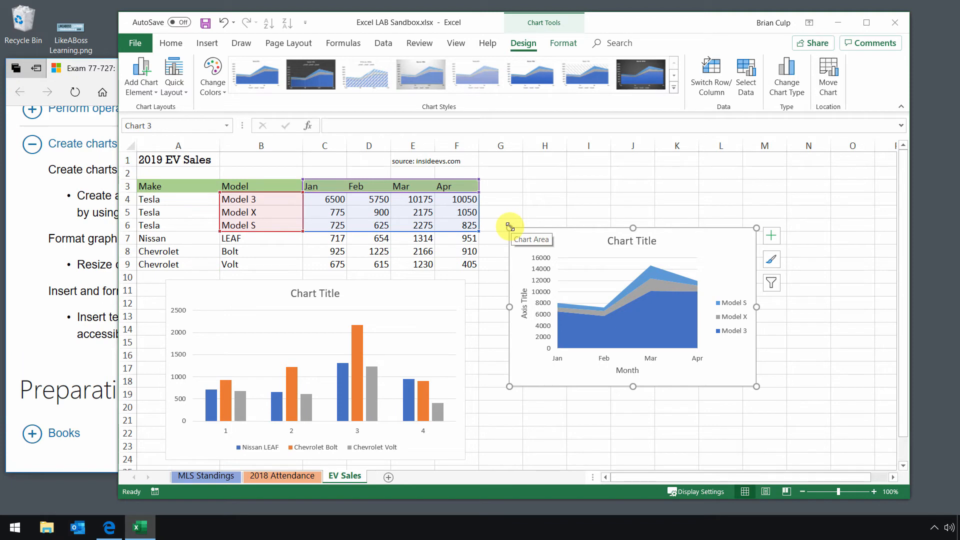
{"action": "left_click_drag", "start_coordinate": [521, 237], "coordinate": [520, 198]}
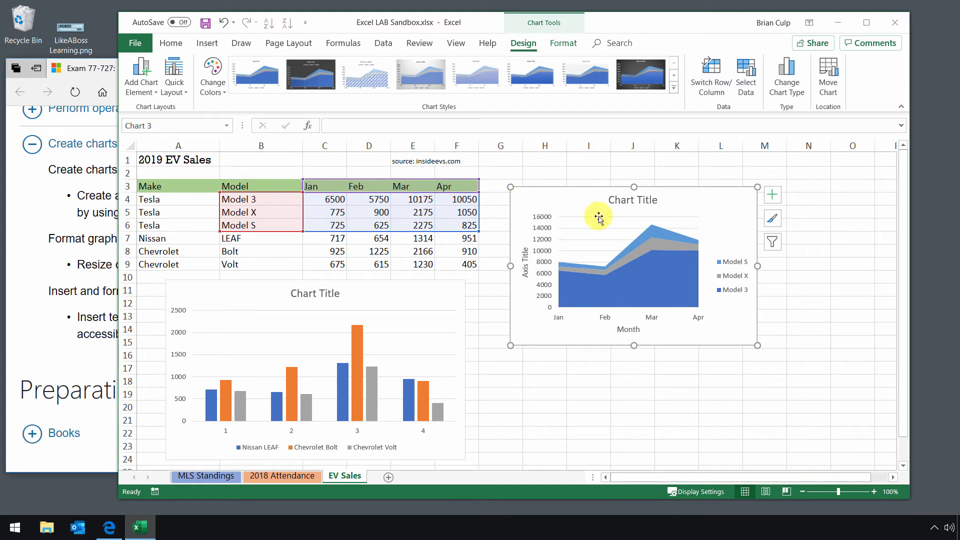
{"action": "left_click", "coordinate": [828, 80]}
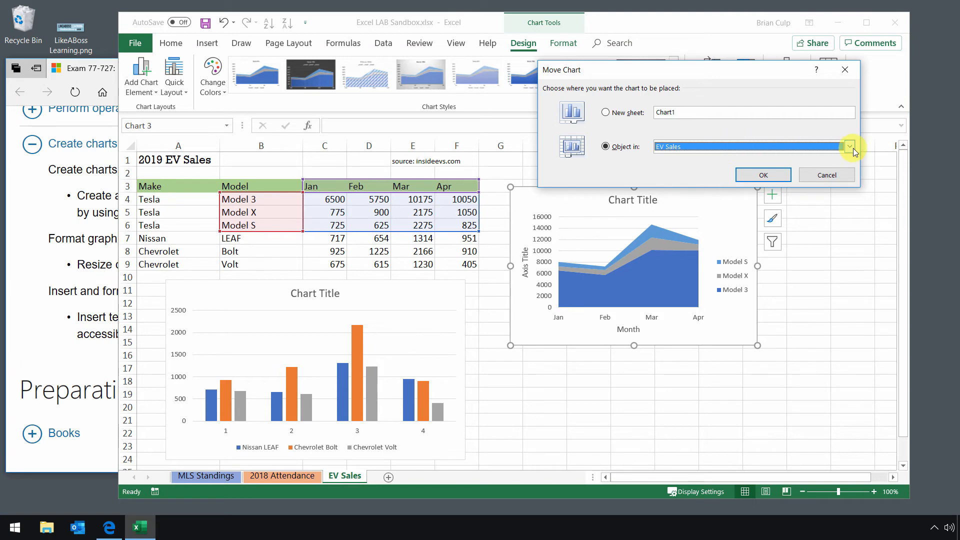
Relocate the Tesla stacked area chart to a new chart sheet called Chart1
{"action": "left_click", "coordinate": [826, 175]}
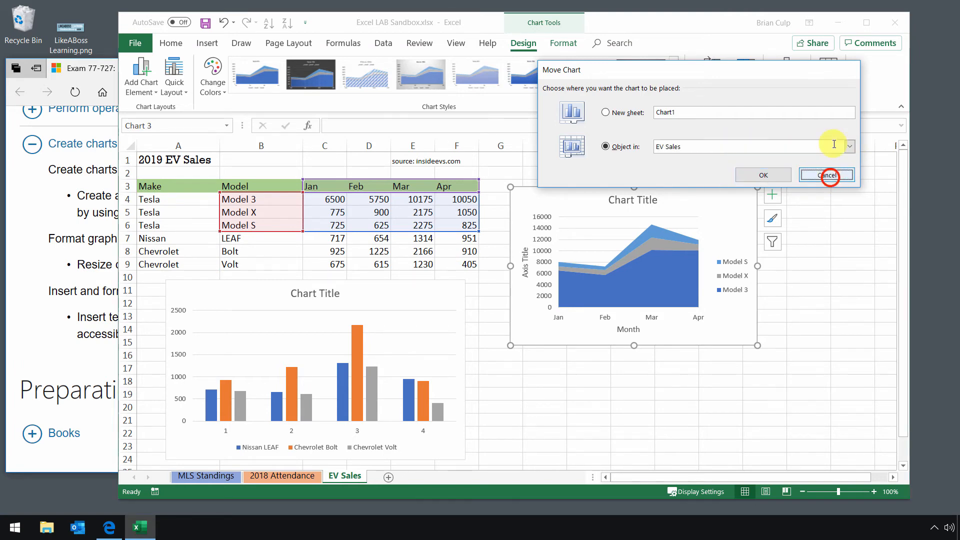
{"action": "left_click", "coordinate": [832, 84]}
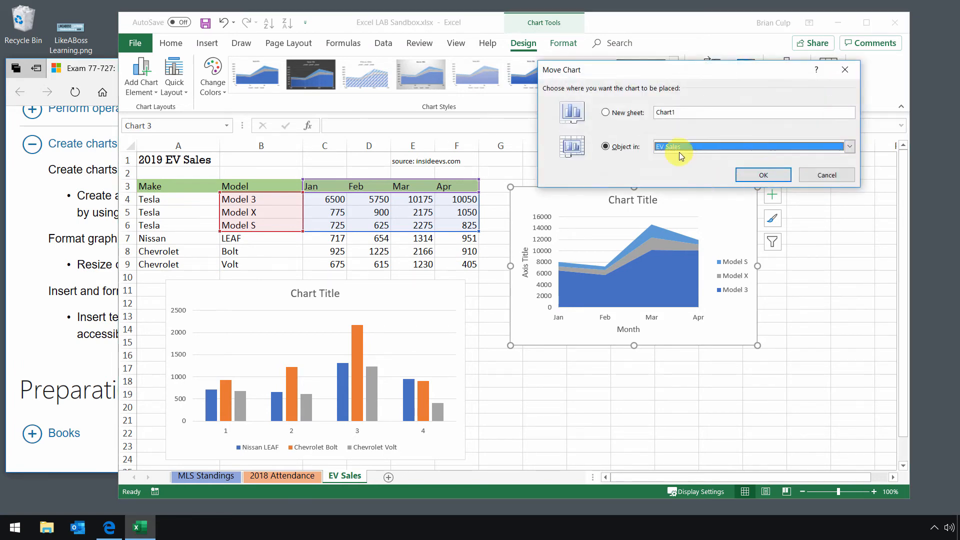
{"action": "left_click", "coordinate": [608, 113]}
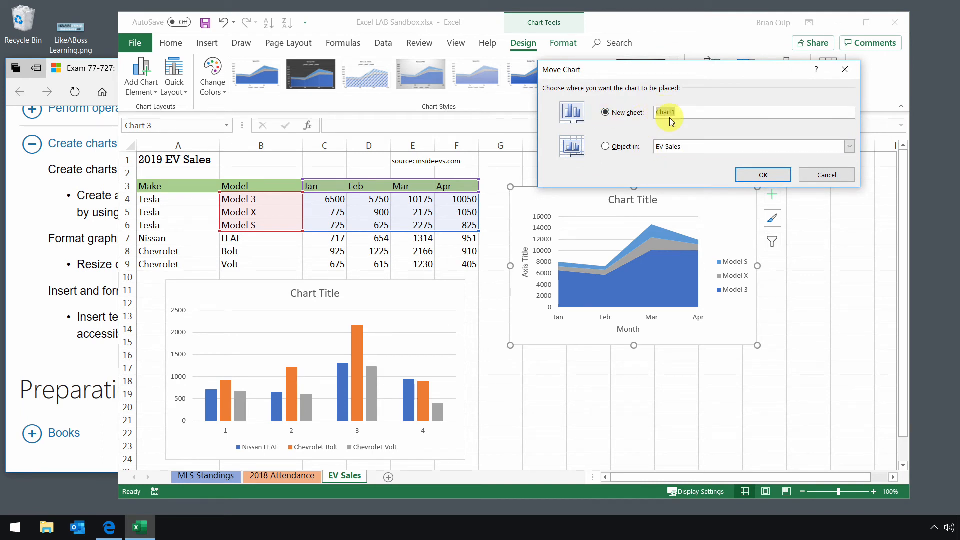
{"action": "left_click", "coordinate": [763, 175]}
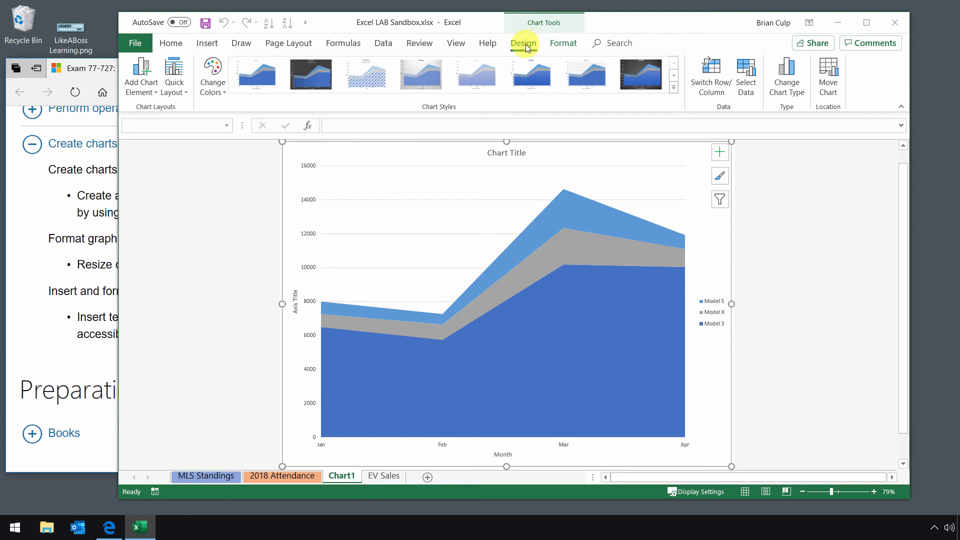
{"action": "left_click", "coordinate": [567, 49]}
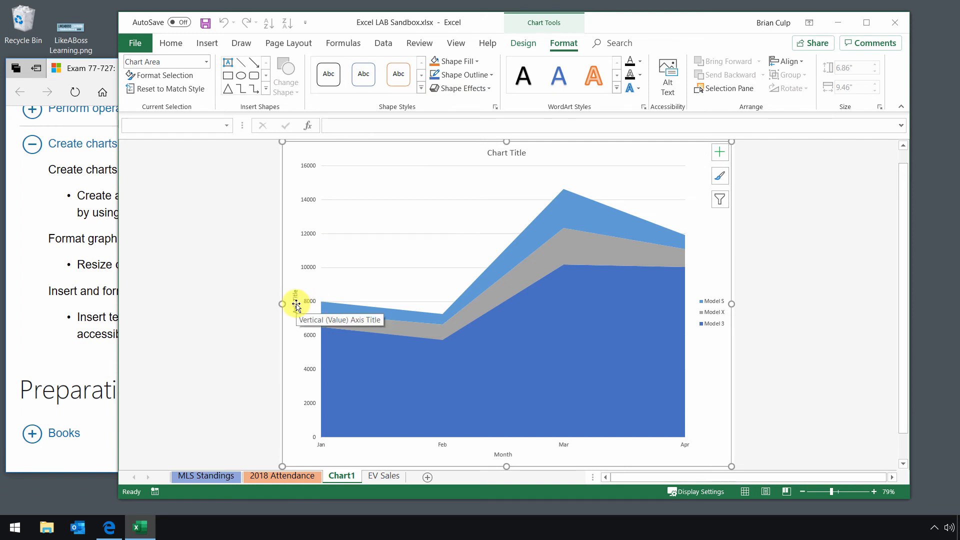
{"action": "left_click", "coordinate": [529, 47]}
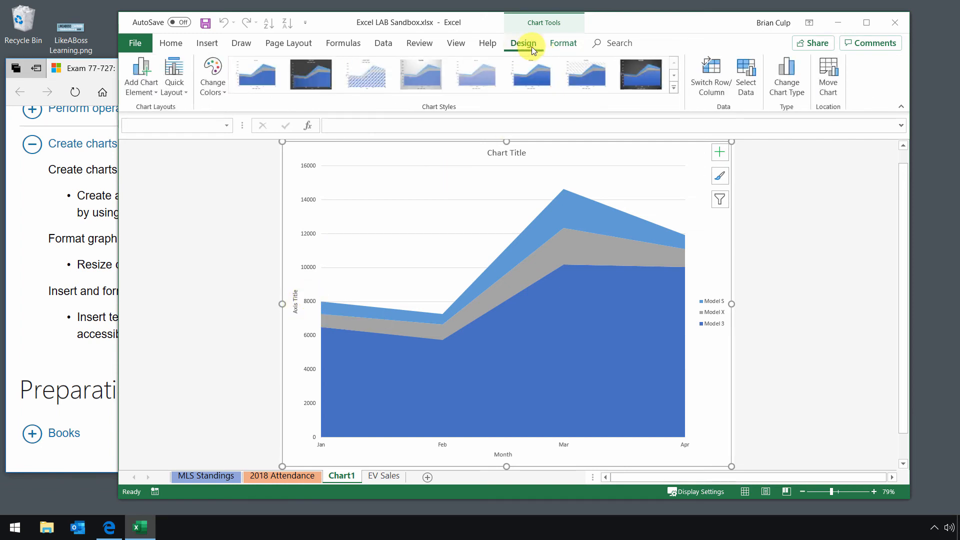